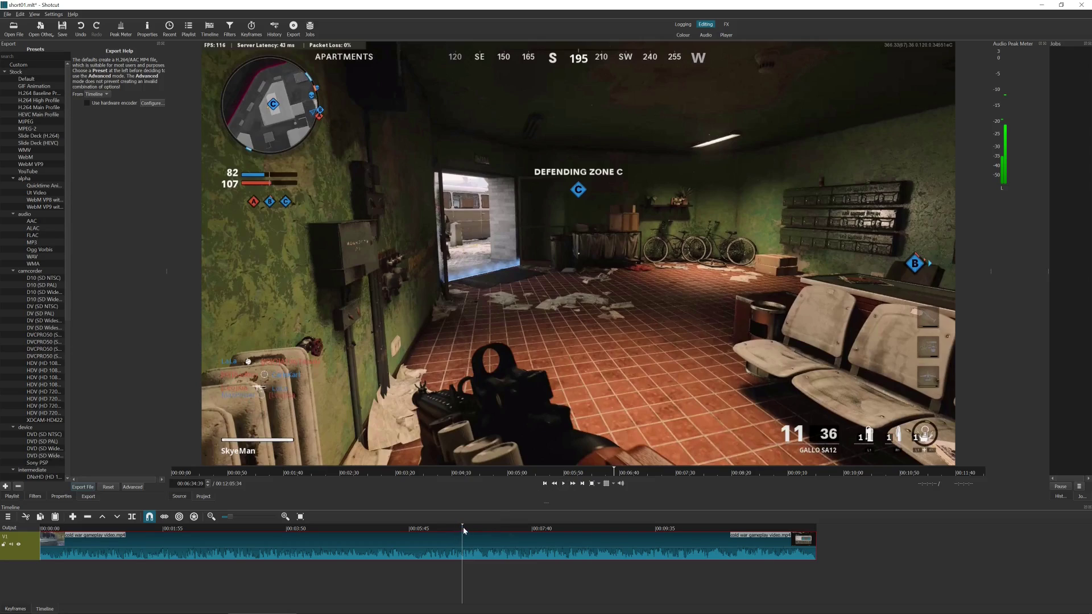
Step: Split the gameplay clip, delete the earlier part, and move the rest to the timeline start
left_click(132, 518)
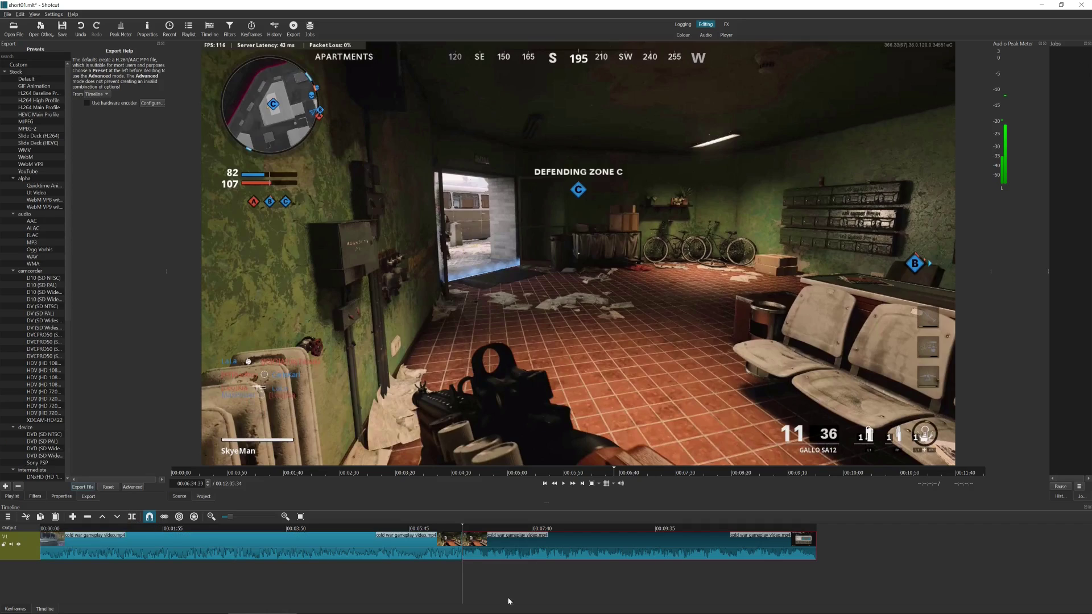
left_click(378, 555)
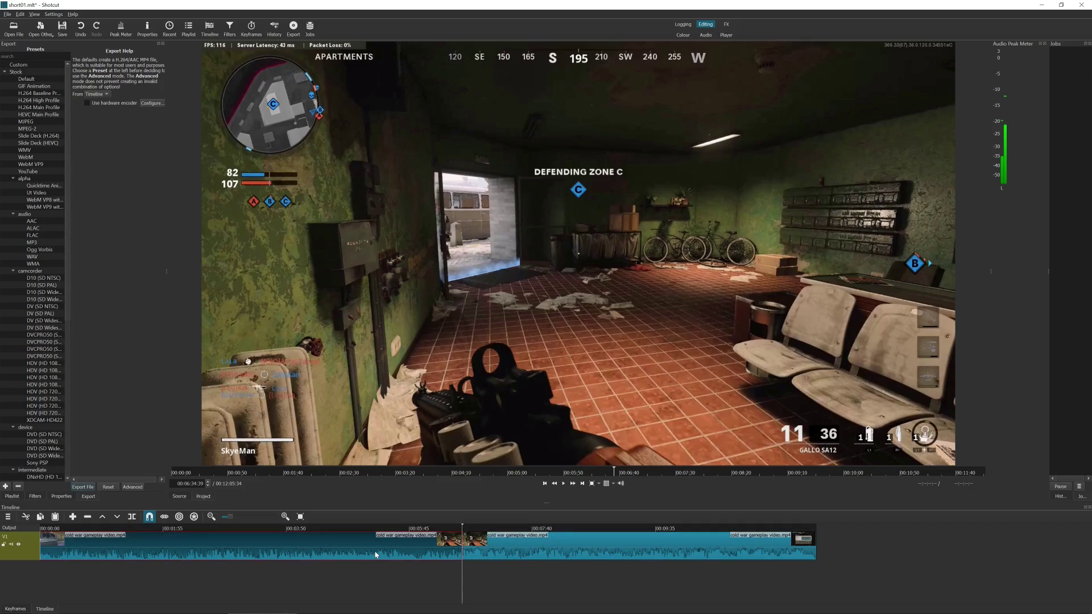
key("z")
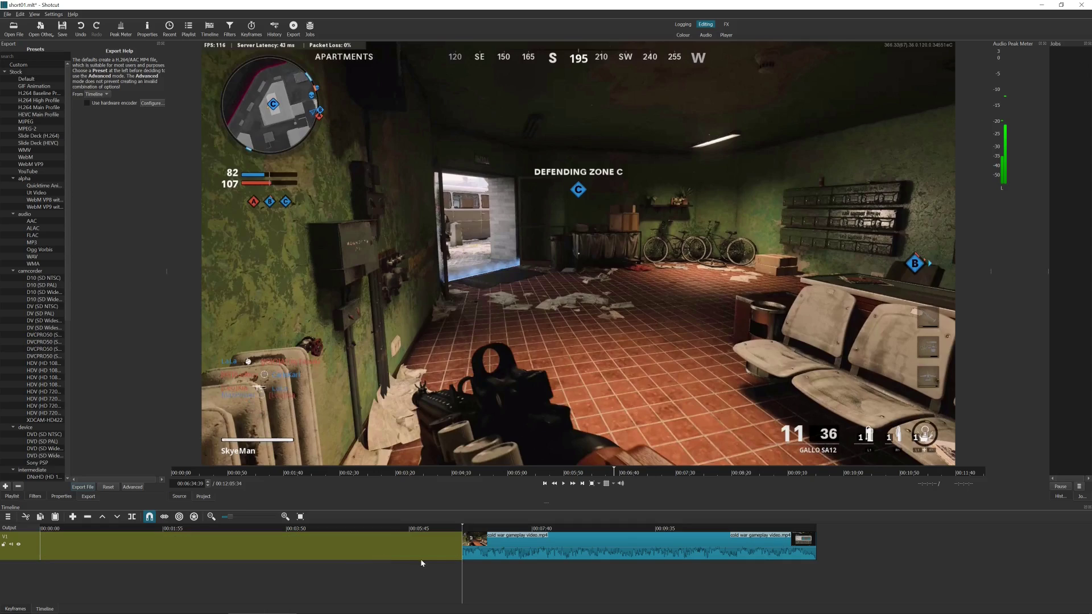
left_click_drag(528, 550, 92, 546)
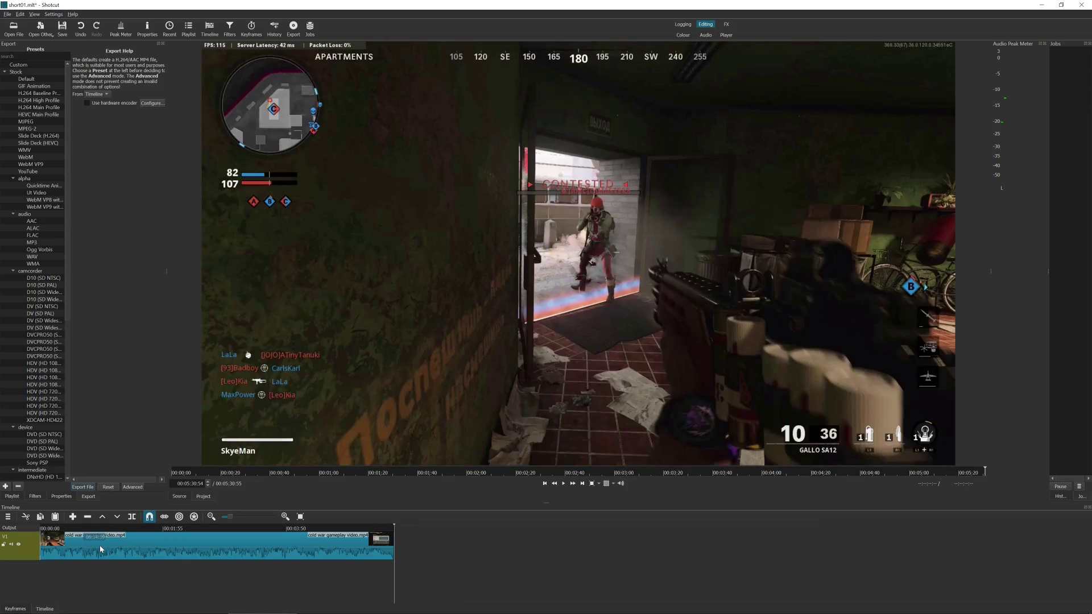
Step: Trim the clip's end to about nine seconds and zoom the timeline in on it
left_click_drag(394, 528, 54, 541)
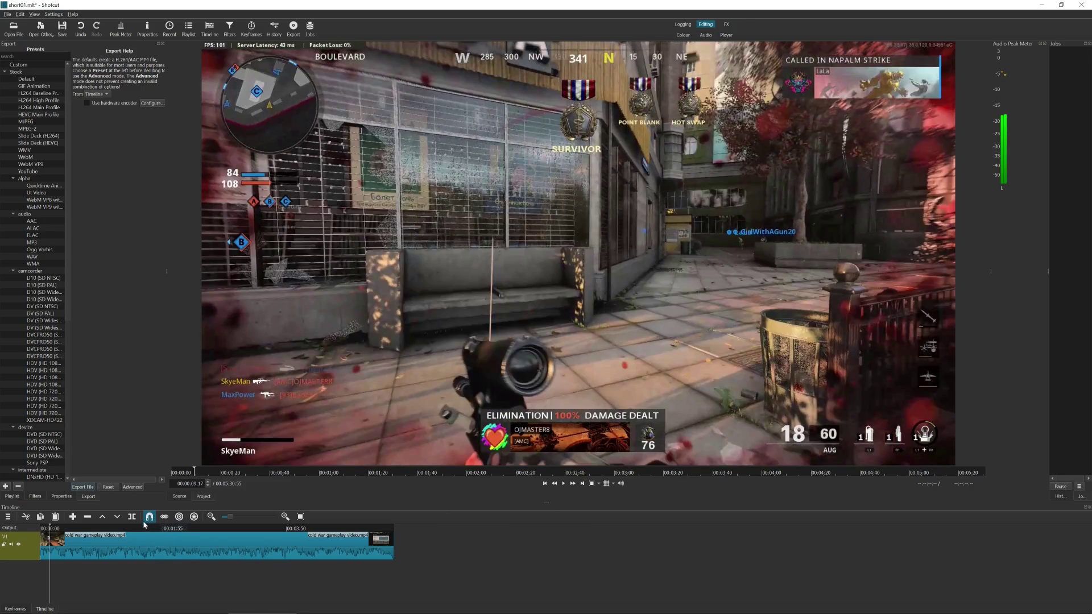
left_click(168, 550)
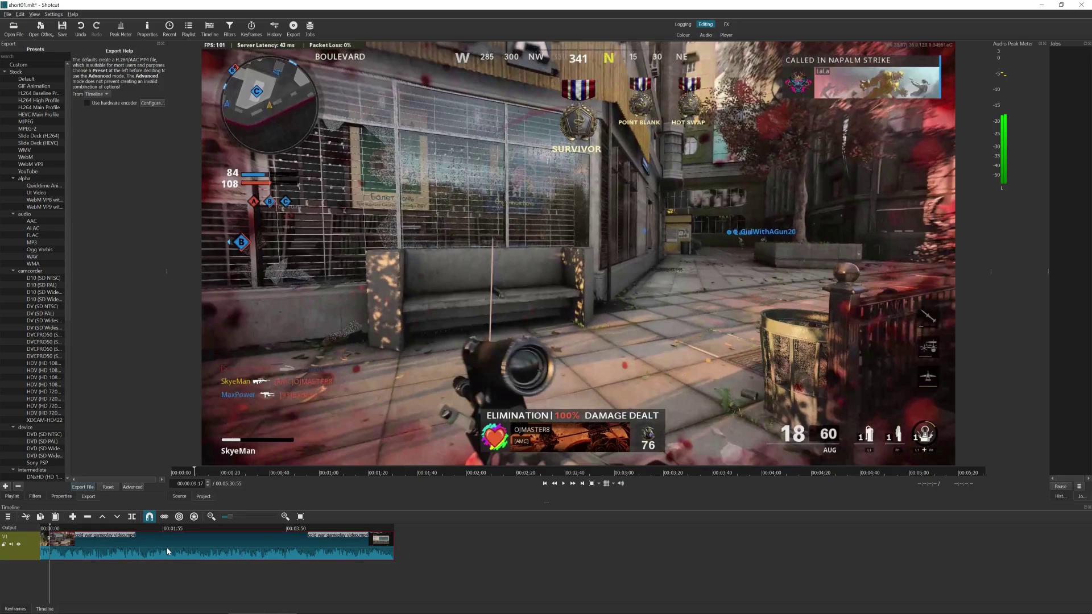
key("o")
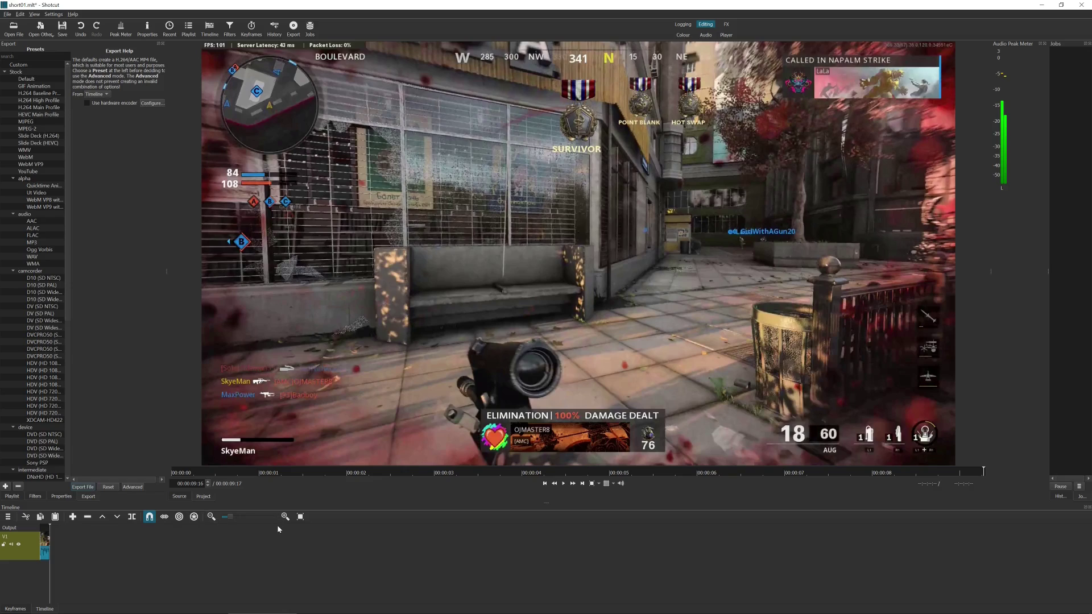
left_click(285, 517)
left_click(285, 517)
left_click(286, 517)
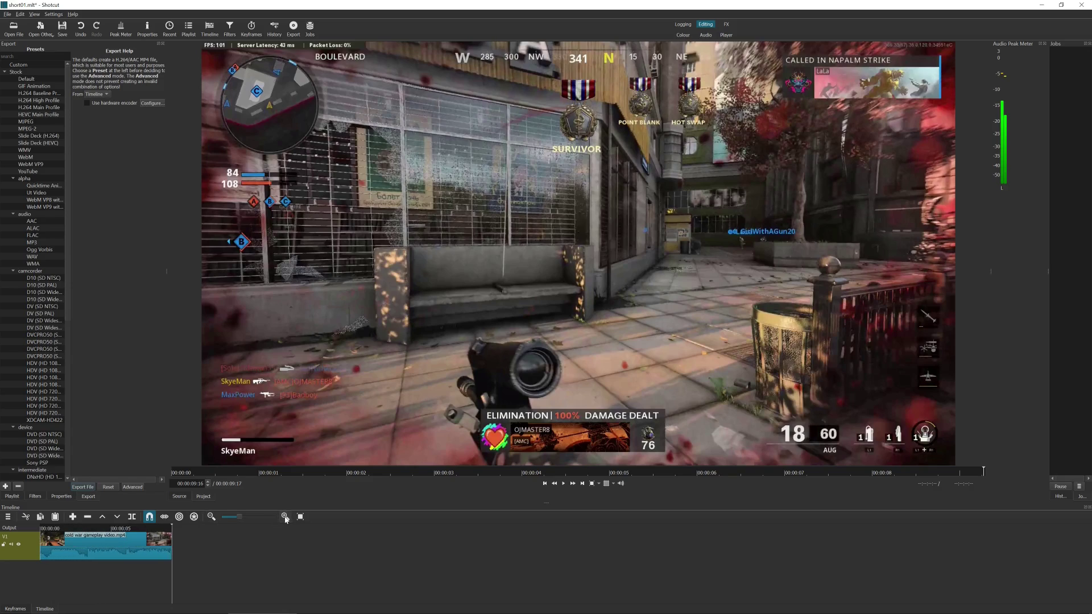
left_click(286, 518)
left_click(284, 517)
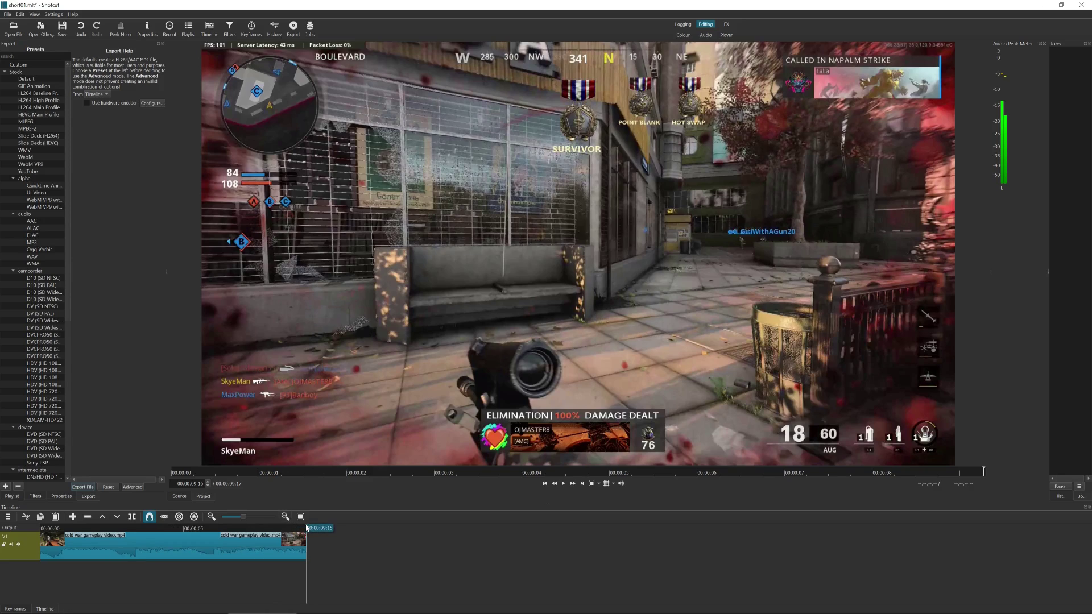
mouse_move(271, 531)
left_mouse_down()
mouse_move(161, 534)
mouse_move(314, 547)
left_mouse_up()
left_click(182, 553)
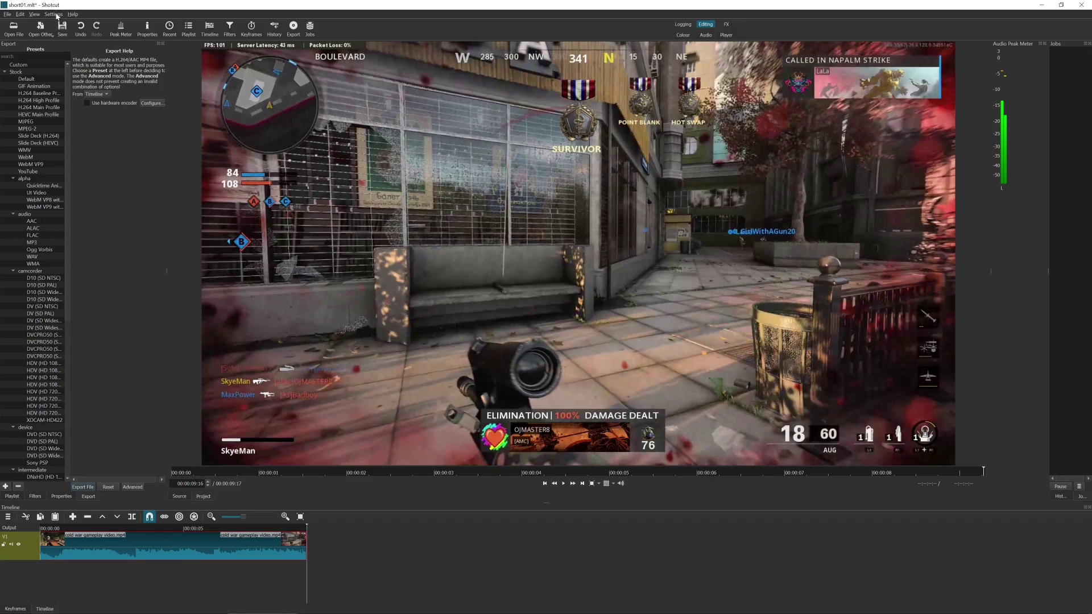
Step: Add a custom video mode with resolution 1080×1920 and a 9:16 aspect ratio
left_click(55, 15)
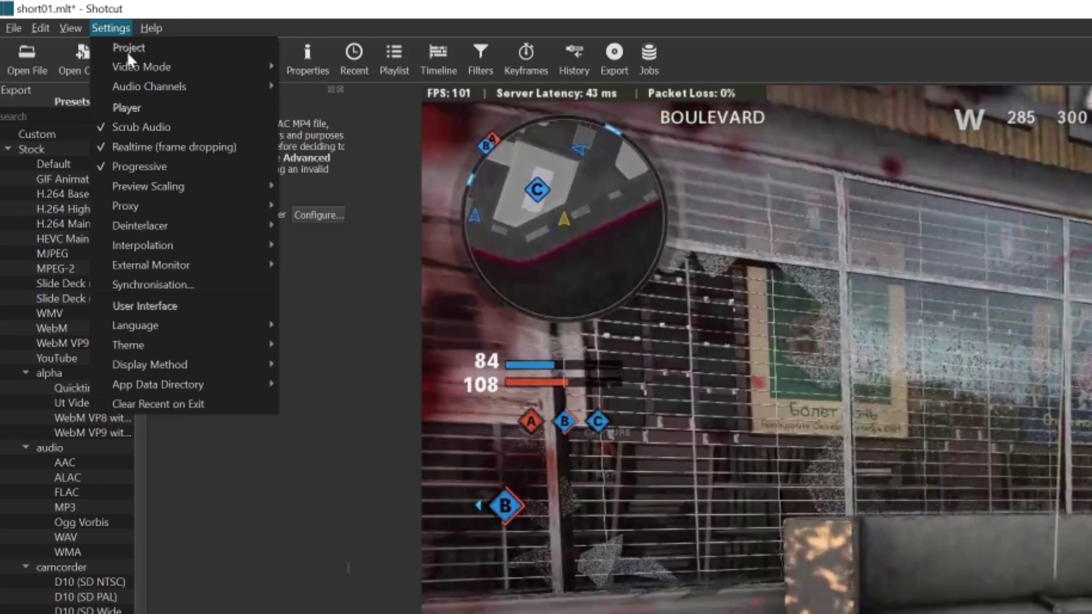
mouse_move(142, 67)
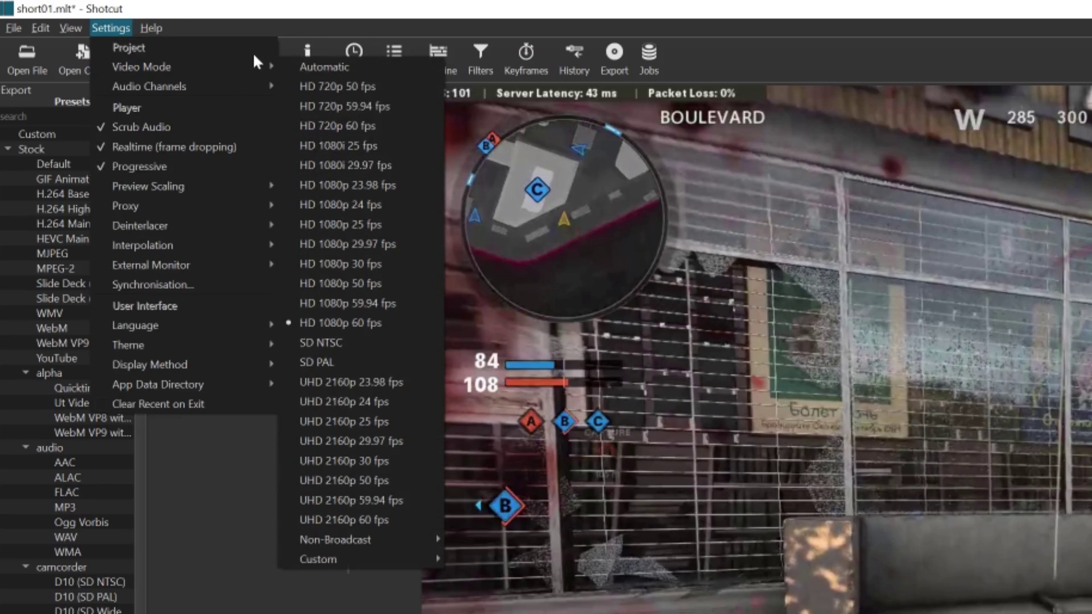
mouse_move(335, 539)
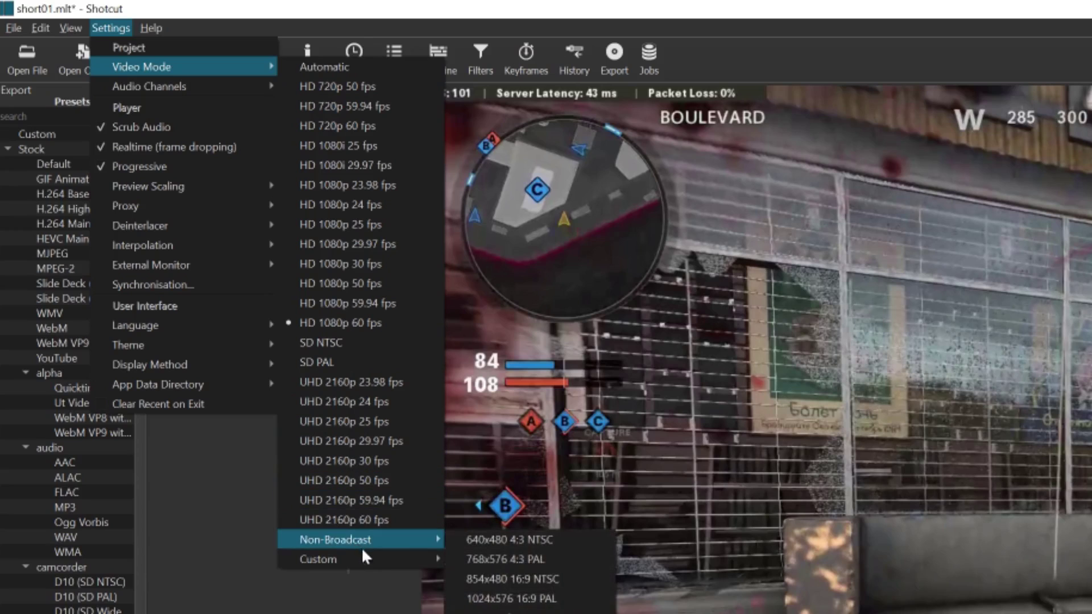
mouse_move(318, 559)
left_click(467, 559)
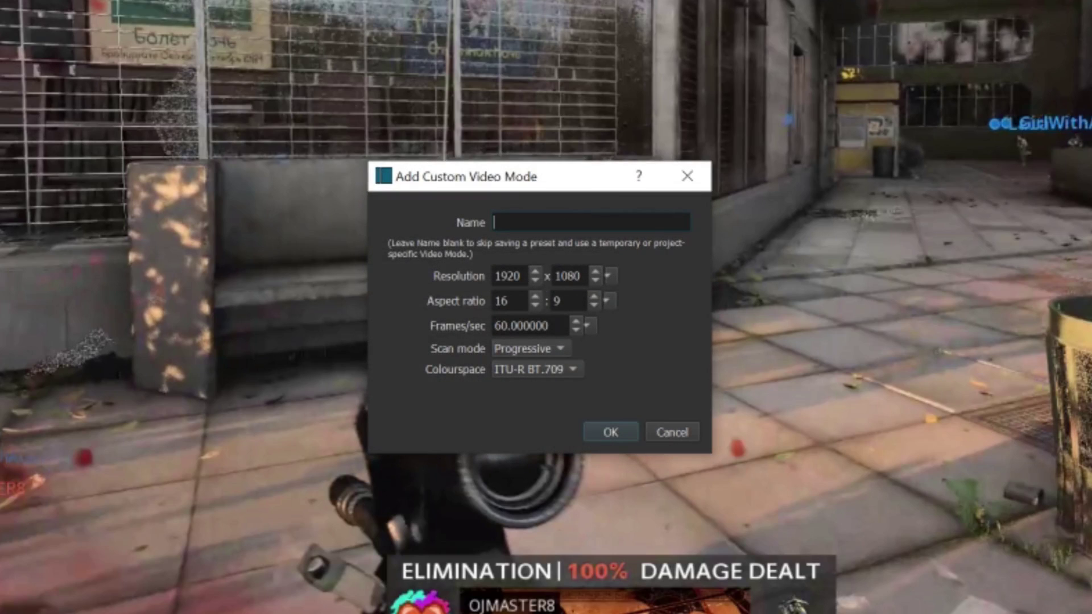
double_click(500, 301)
type("9")
left_click(559, 301)
key("BackSpace")
type("16")
double_click(507, 276)
key("BackSpace")
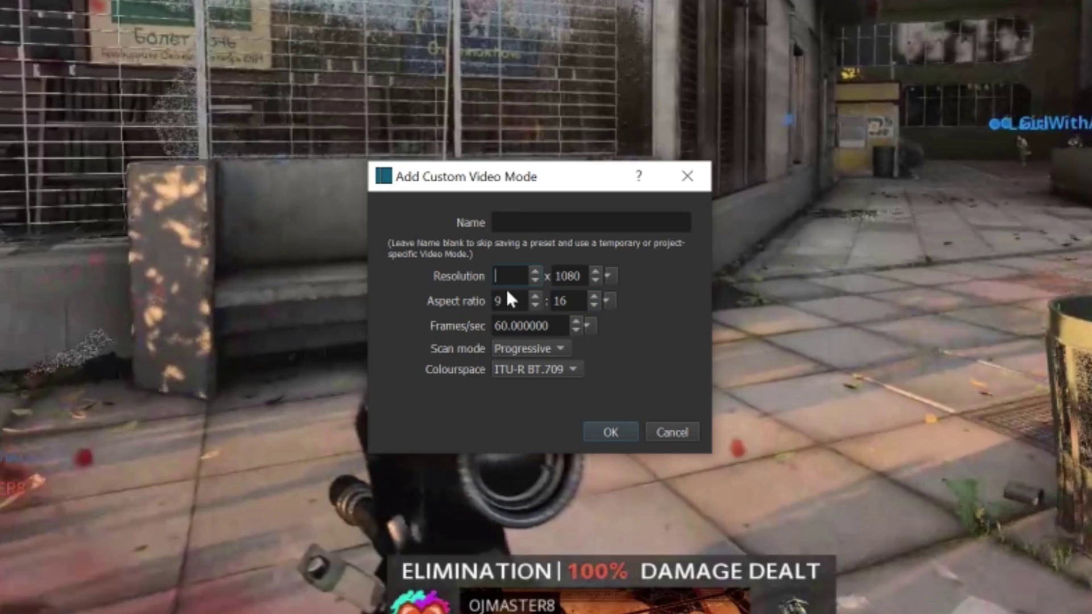
type("1080")
key("Tab")
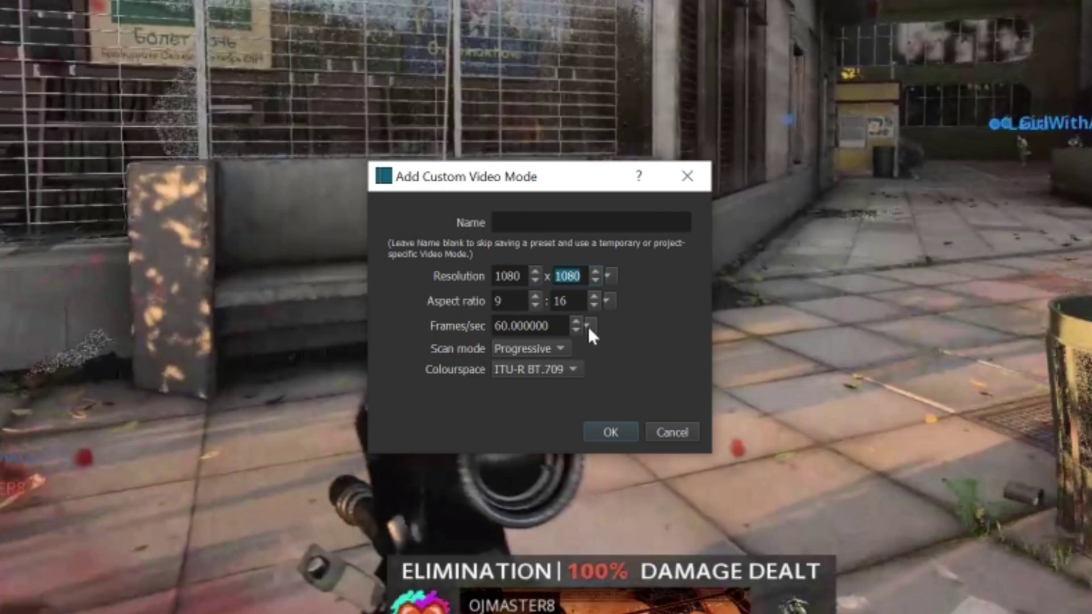
type("1920")
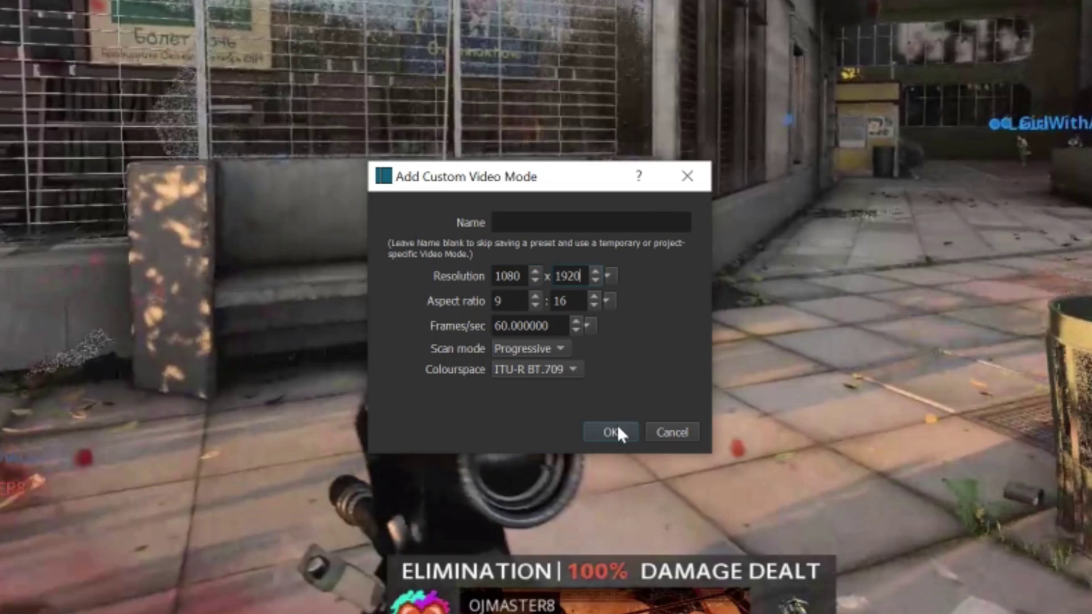
left_click(614, 433)
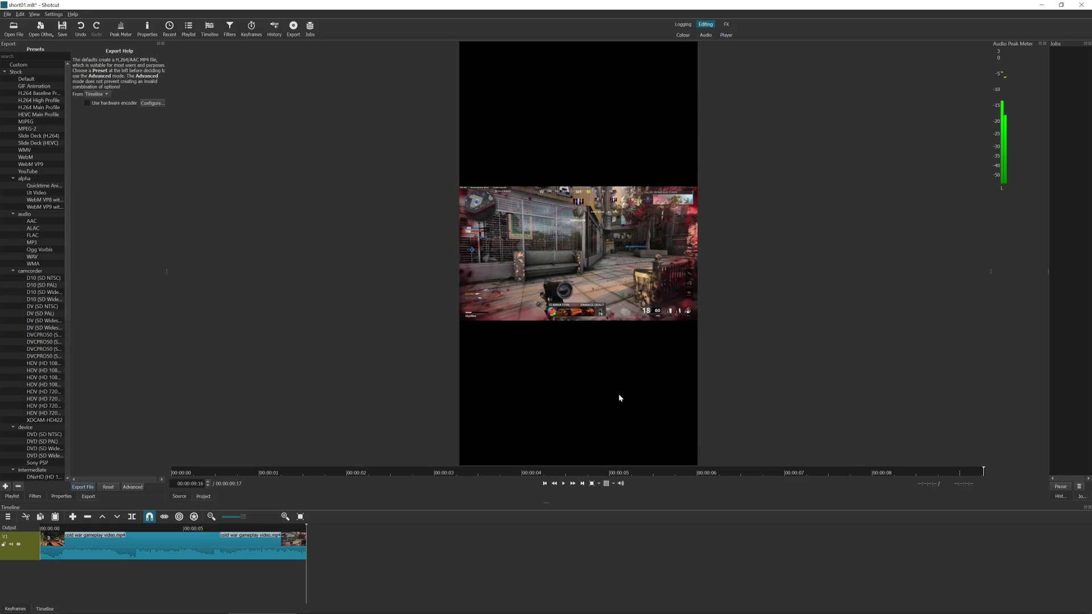
Step: Add the Size, Position & Rotate filter to the gameplay clip
left_click(221, 545)
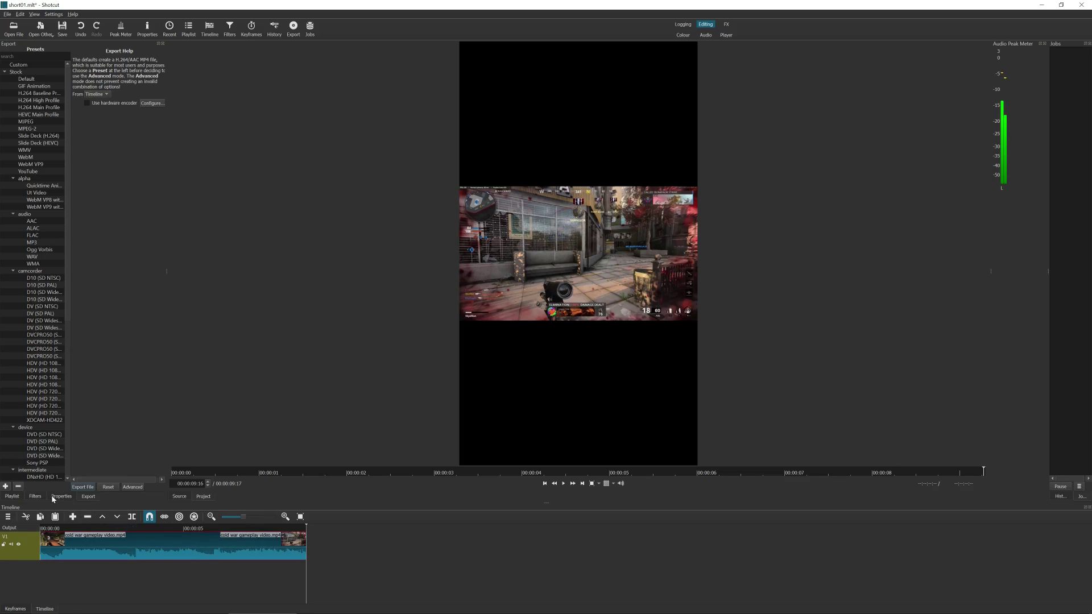
left_click(35, 498)
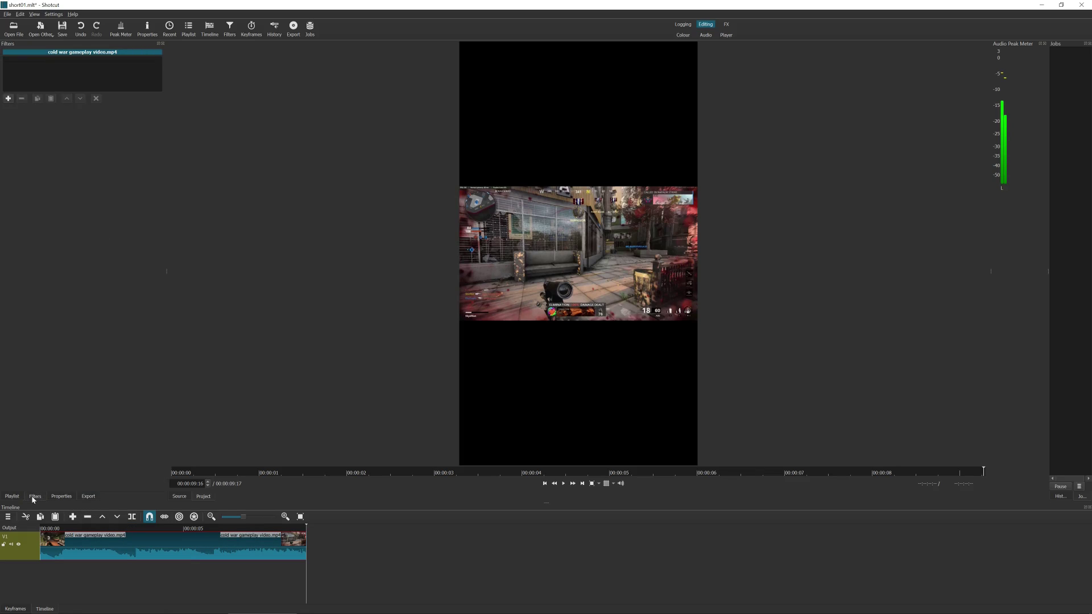
left_click(8, 99)
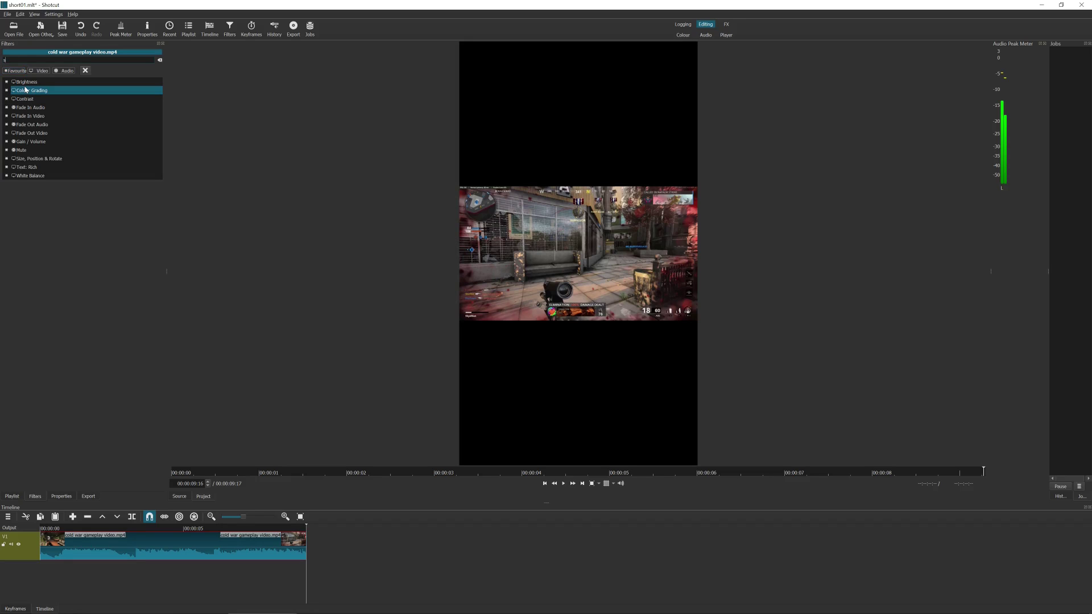
type("size")
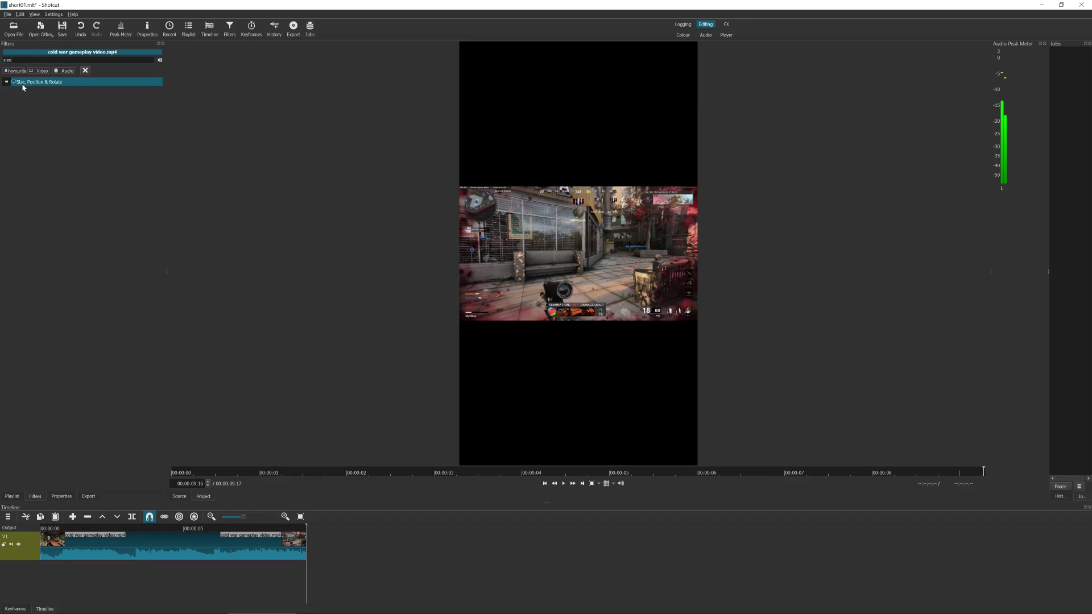
left_click(22, 84)
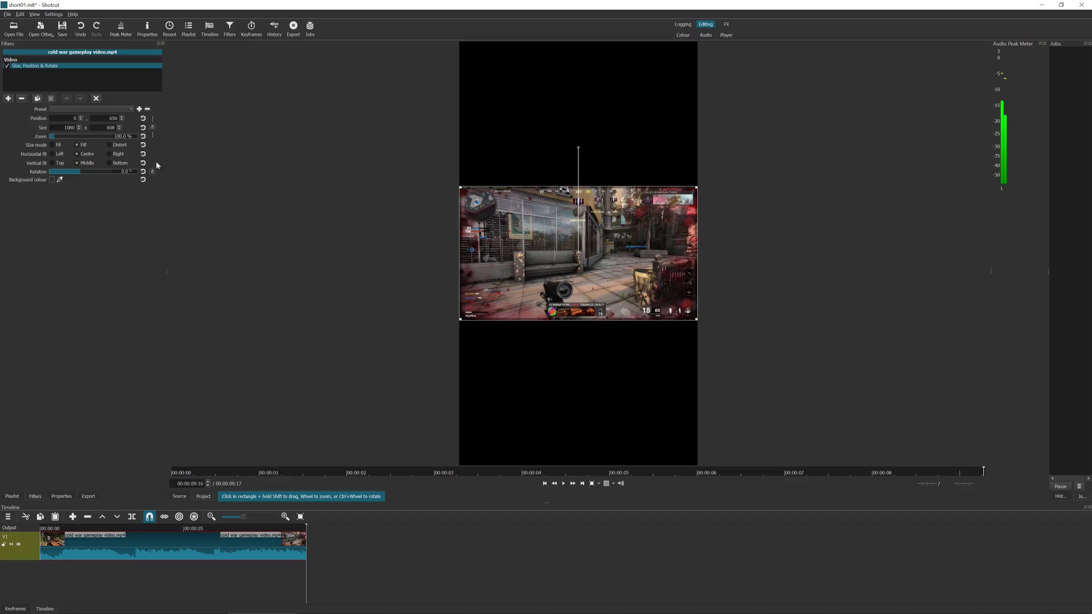
Step: Scale the clip to fill the vertical frame and nudge it slightly right and up
left_click_drag(56, 139, 73, 143)
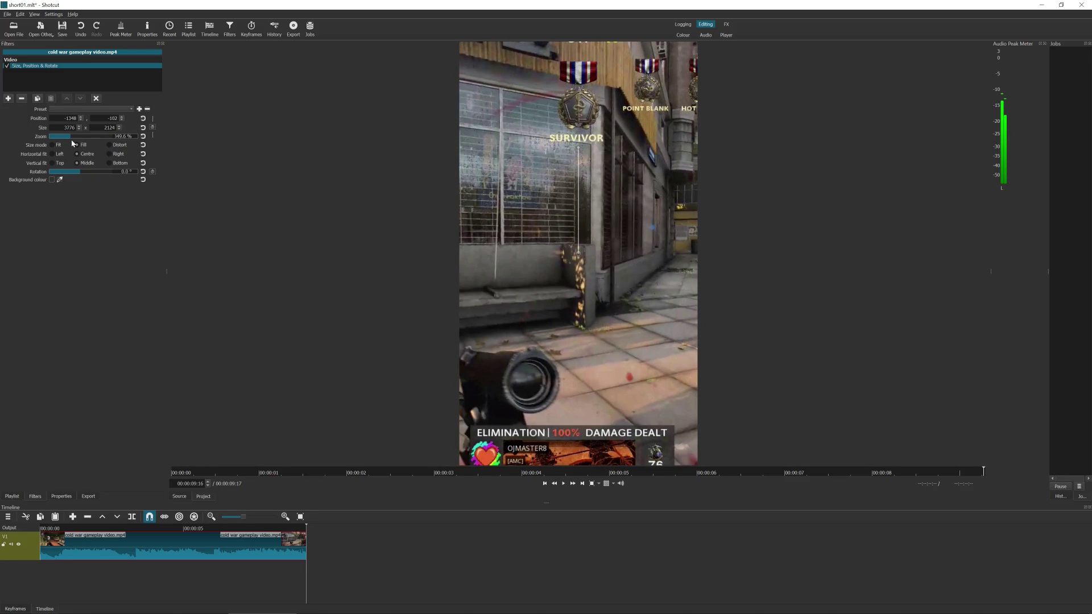
left_click_drag(73, 144, 73, 144)
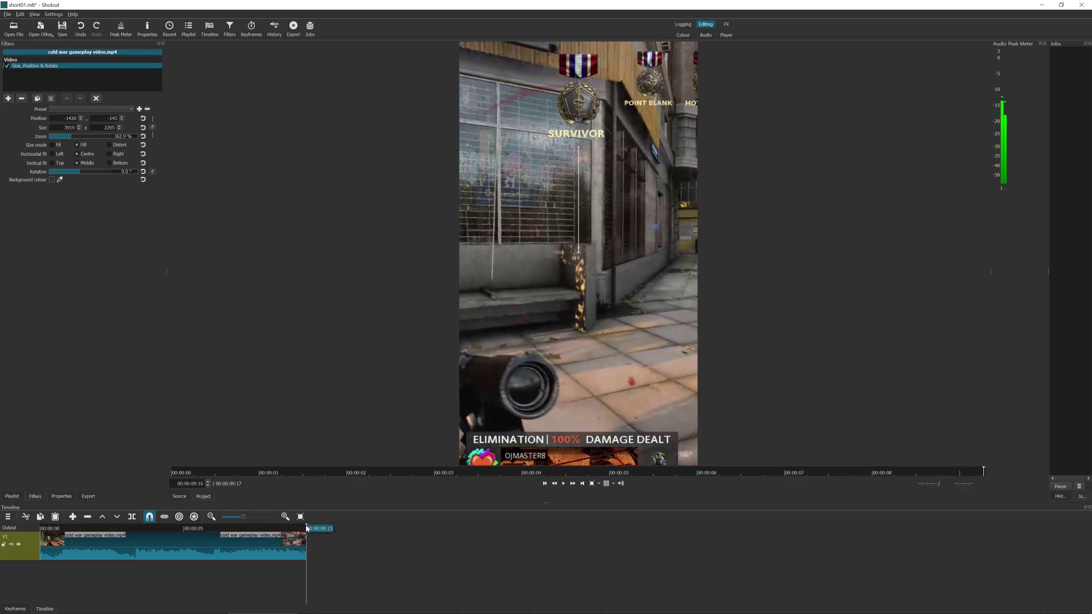
mouse_move(302, 527)
left_mouse_down()
mouse_move(79, 519)
mouse_move(103, 519)
left_mouse_up()
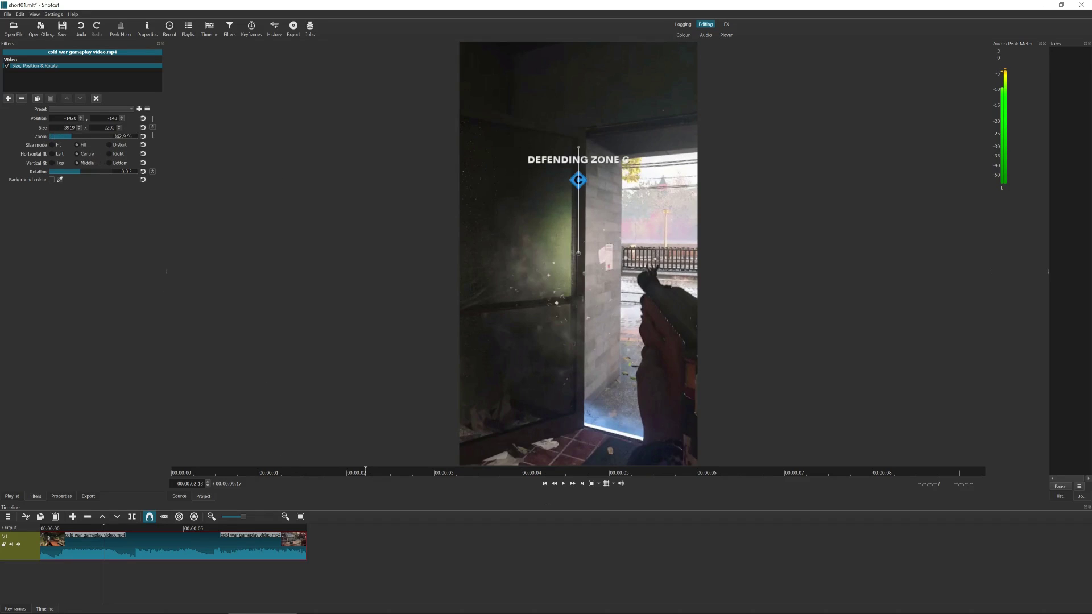
key("Tab")
mouse_move(582, 256)
left_mouse_down()
mouse_move(590, 251)
mouse_move(582, 267)
left_mouse_up()
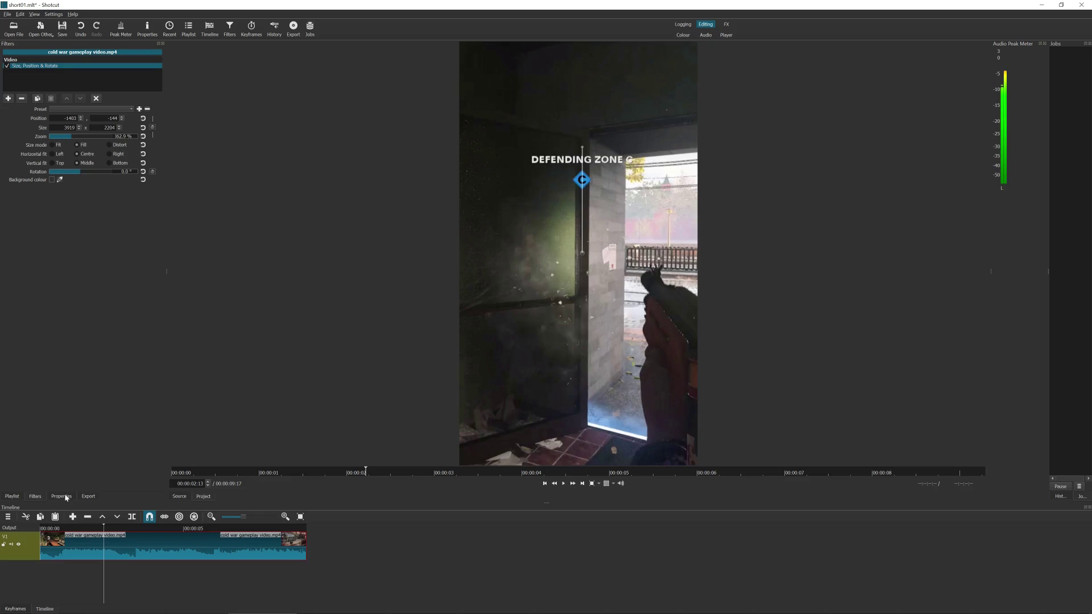
Step: Export the edit from the Advanced export settings as short01.mp4
left_click(88, 497)
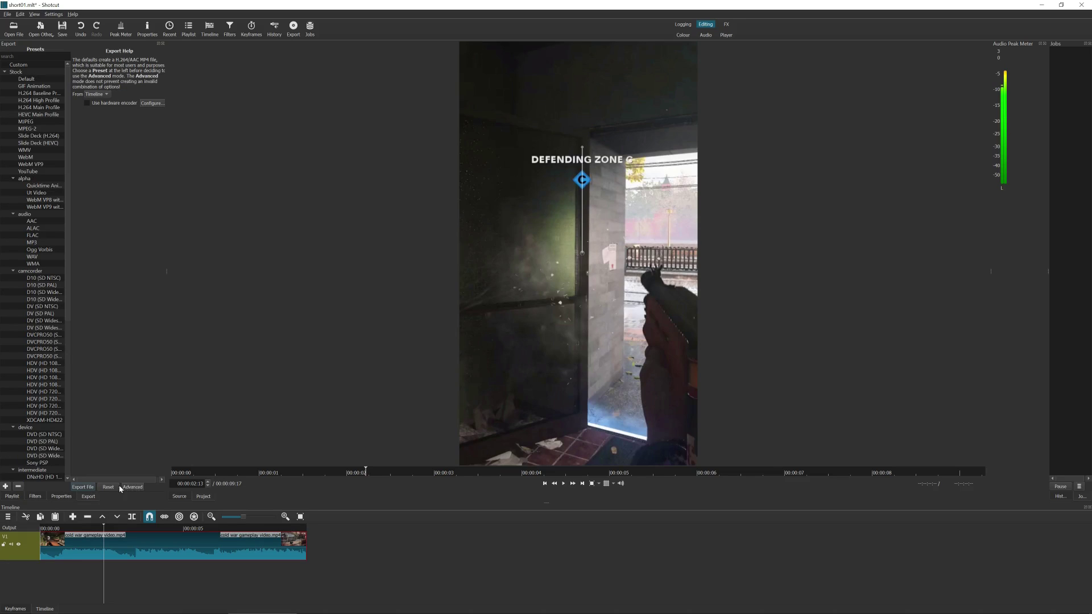
left_click(134, 488)
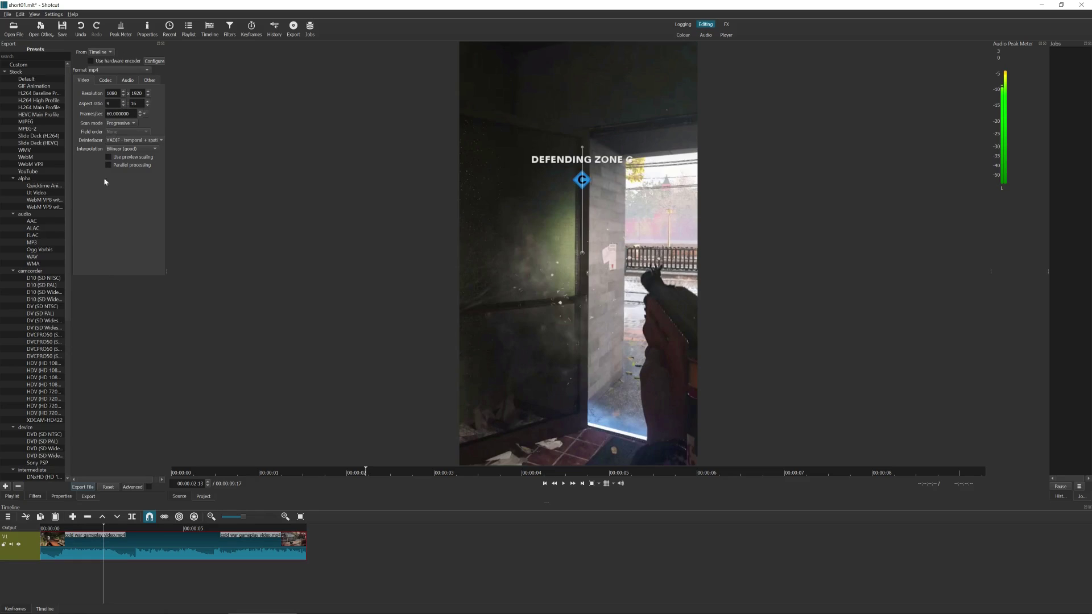
left_click(79, 487)
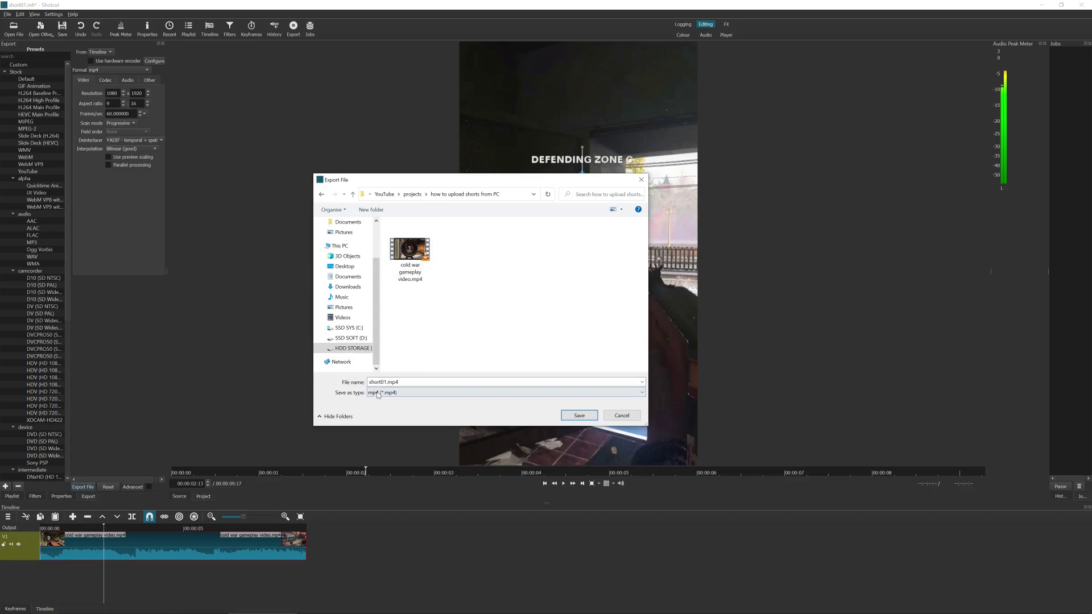
left_click(573, 418)
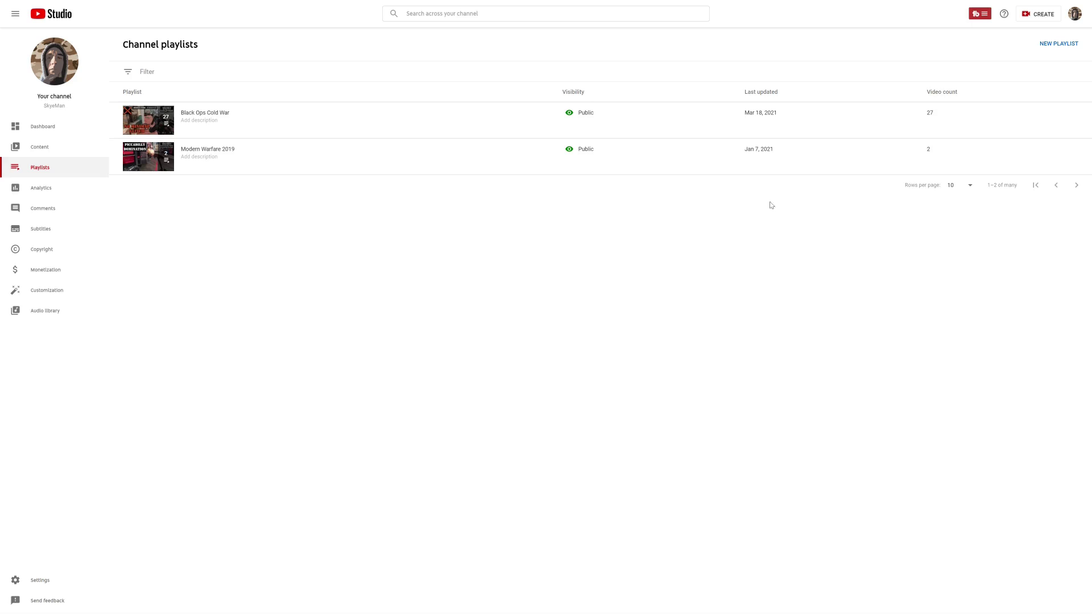
Step: Upload short01.mp4 through Create > Upload videos
left_click(1030, 16)
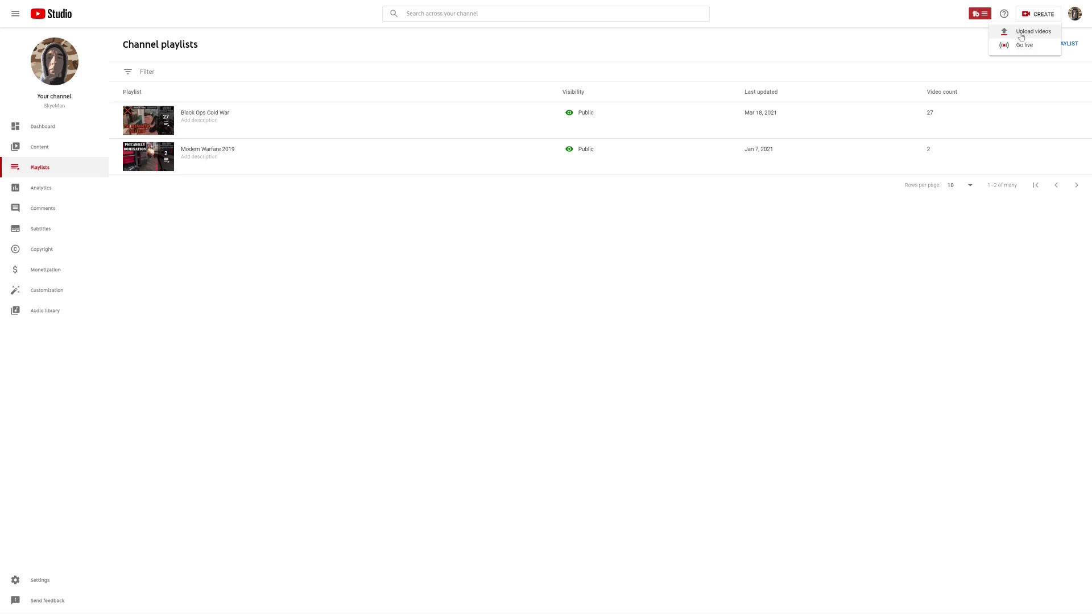
left_click(1021, 35)
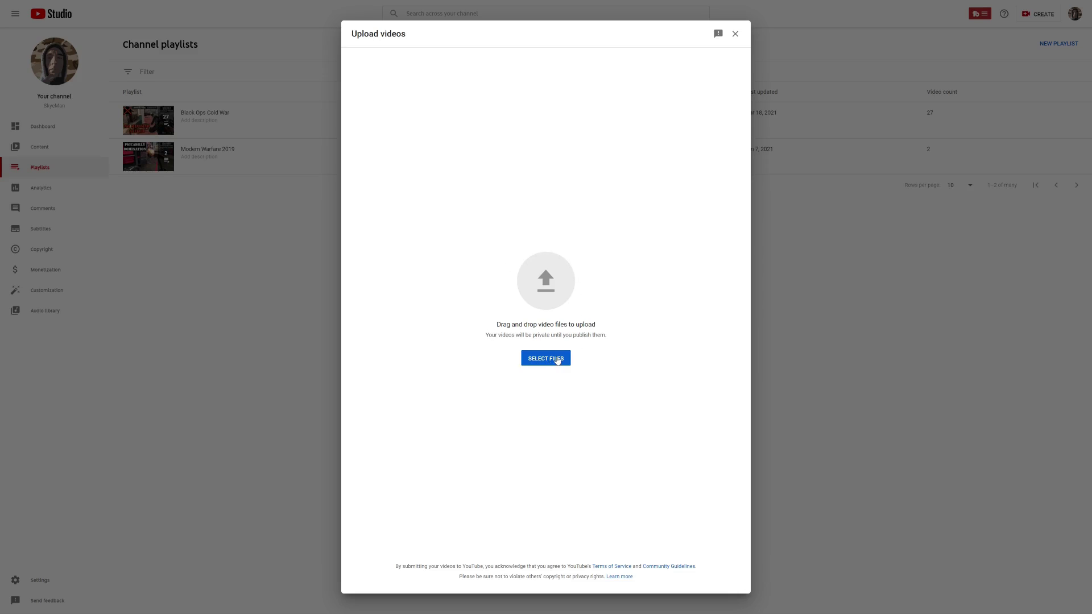
left_click(549, 364)
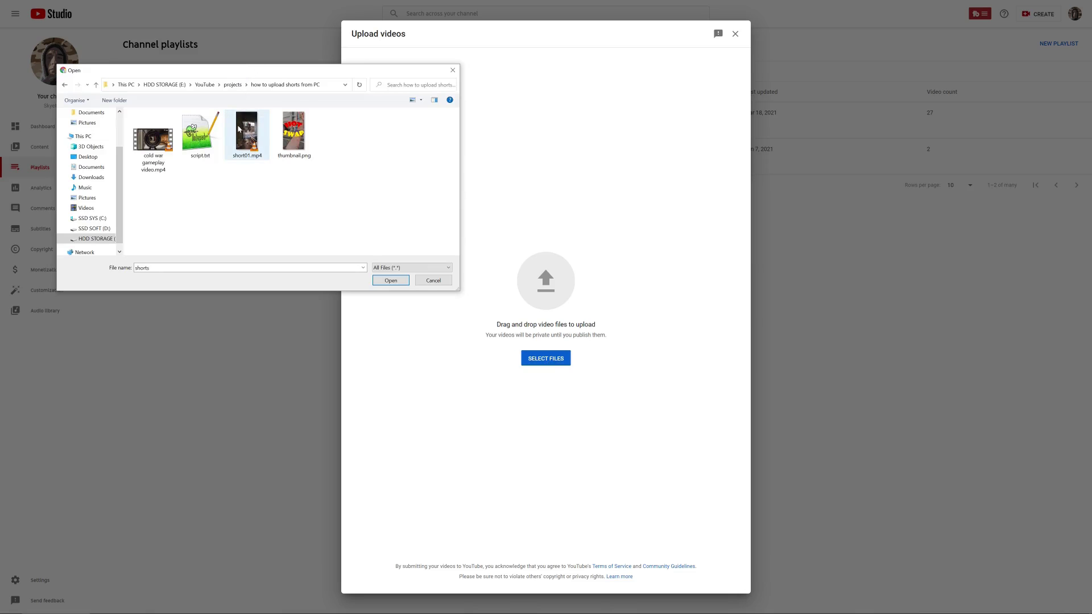
mouse_move(247, 131)
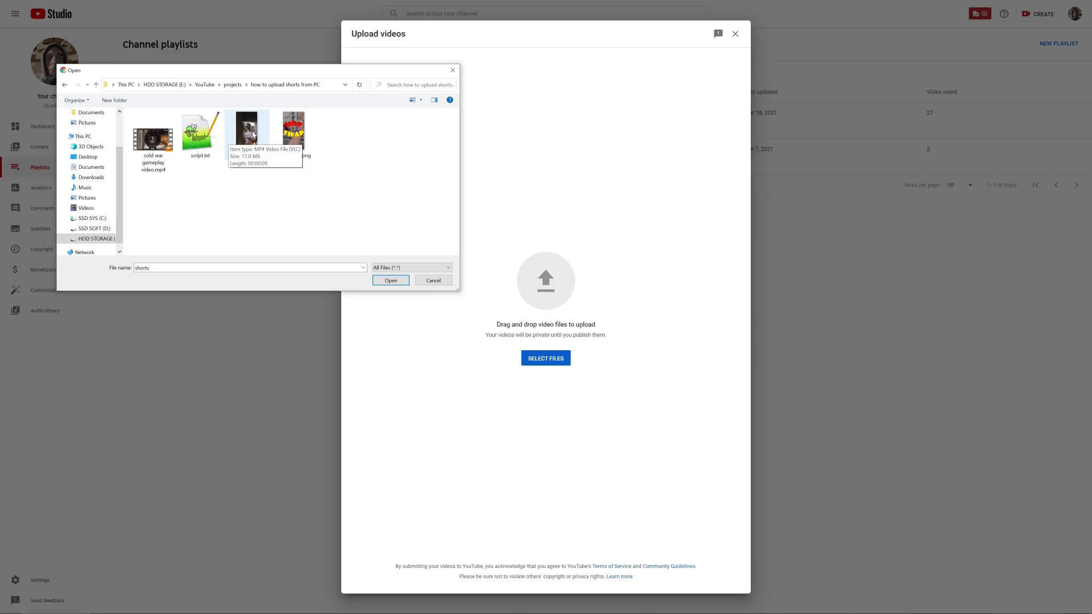
double_click(248, 132)
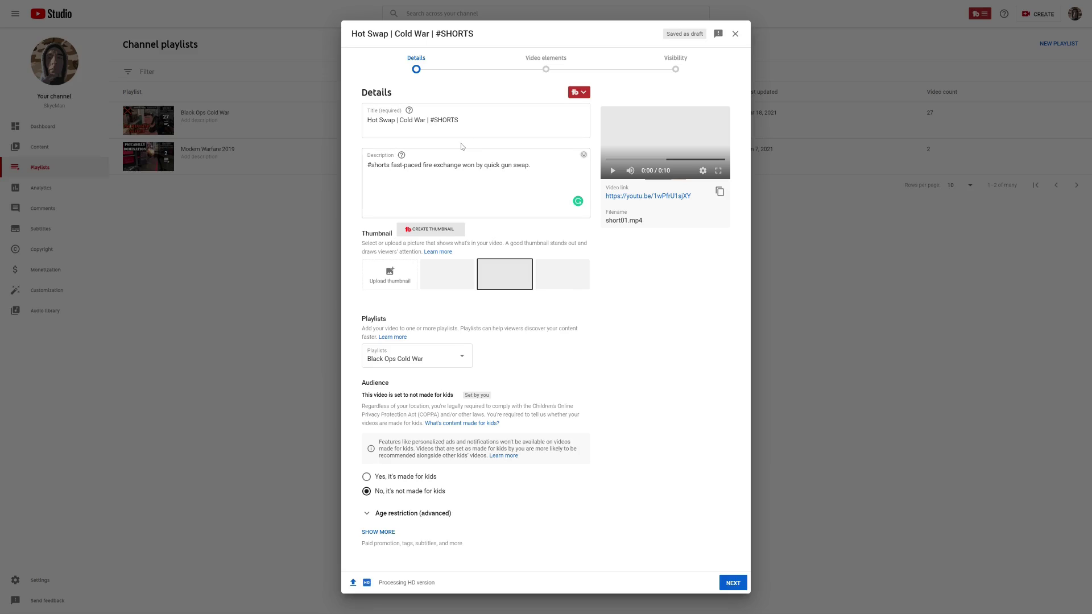
Step: Highlight the #SHORTS tags in title and description, then upload thumbnail.png as thumbnail
left_click_drag(459, 120, 430, 120)
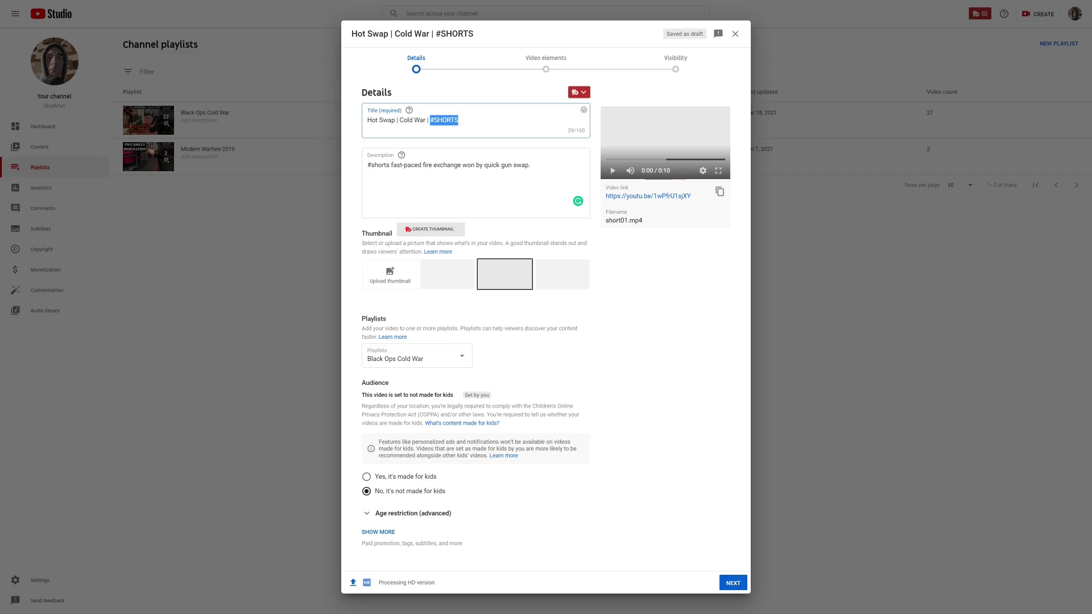
left_click(476, 165)
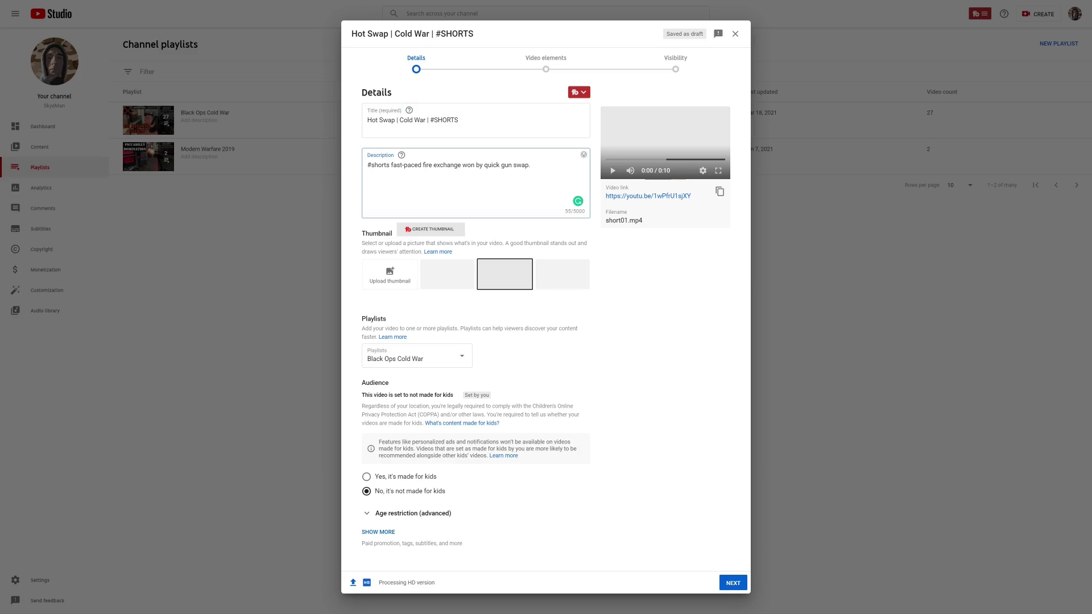
left_click_drag(389, 166, 363, 168)
left_click(474, 165)
left_click(391, 279)
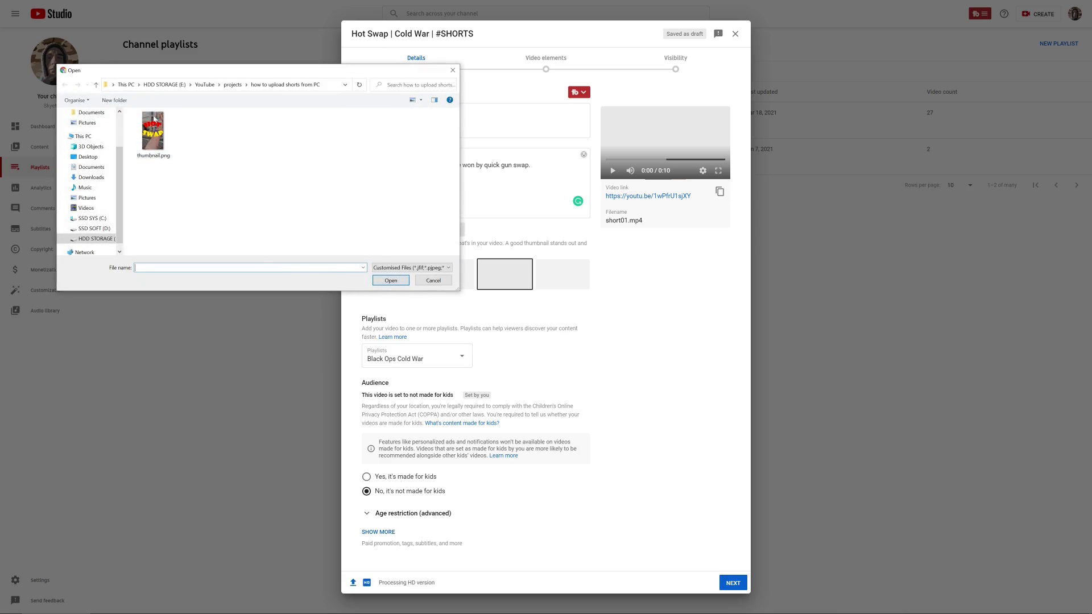
double_click(155, 134)
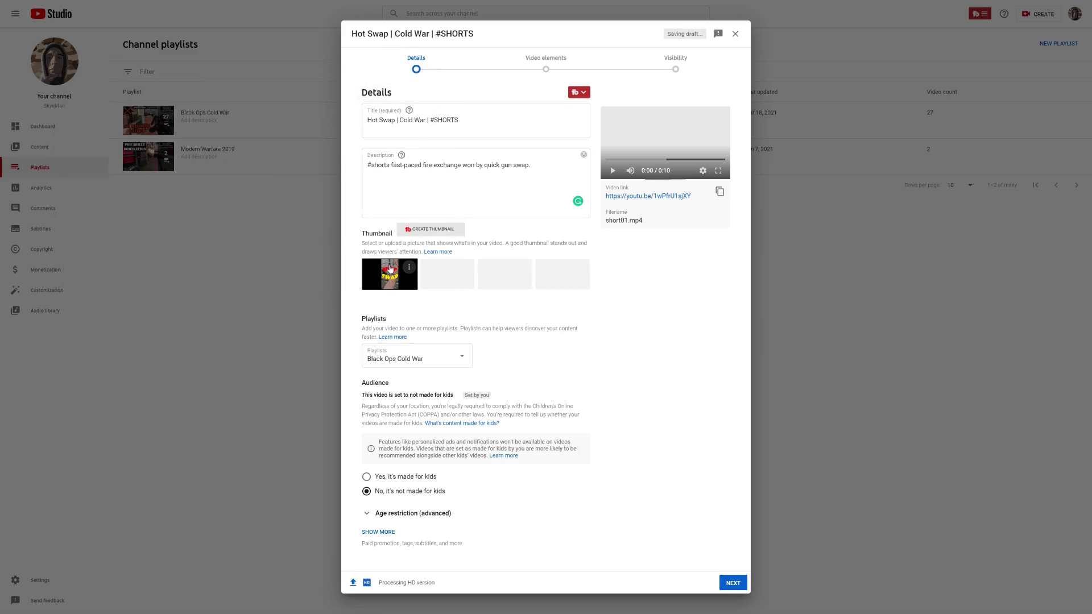
Step: Advance past the video elements step and set the Short's visibility to Public
mouse_move(390, 274)
left_click(733, 580)
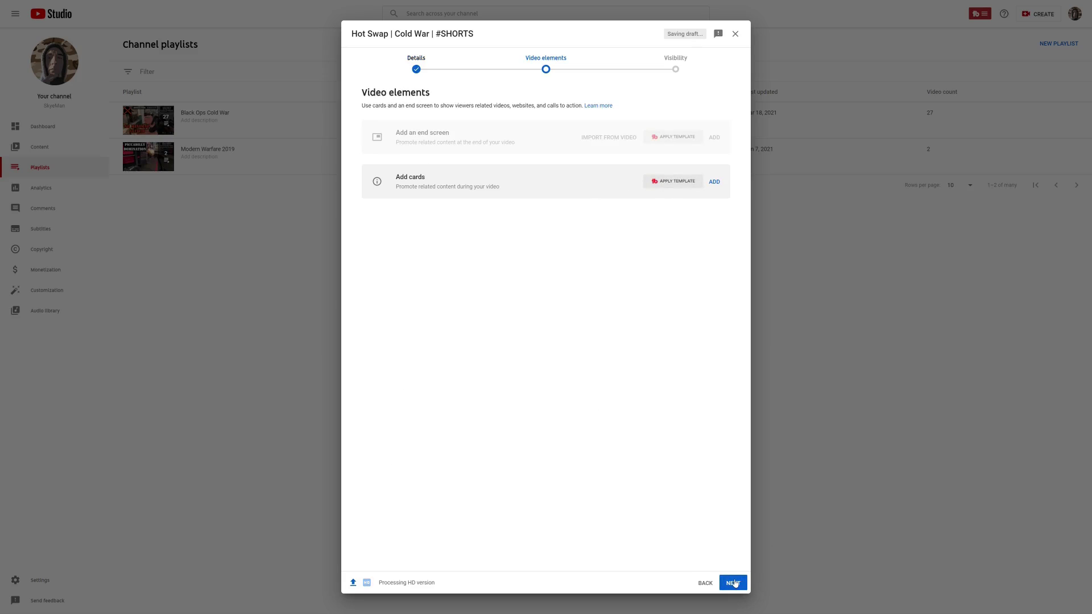
left_click(733, 583)
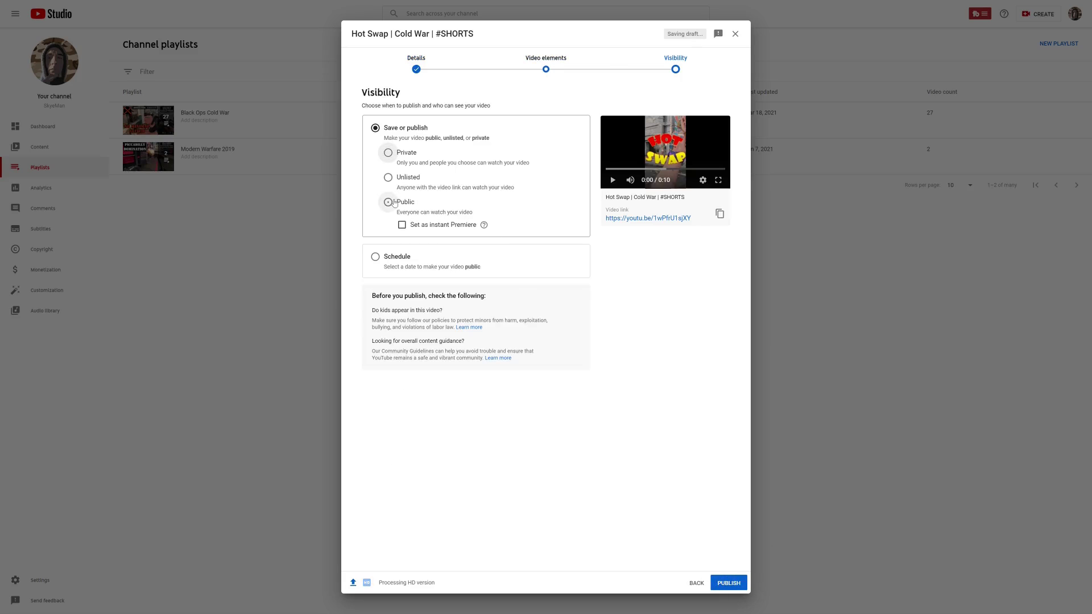
left_click(389, 202)
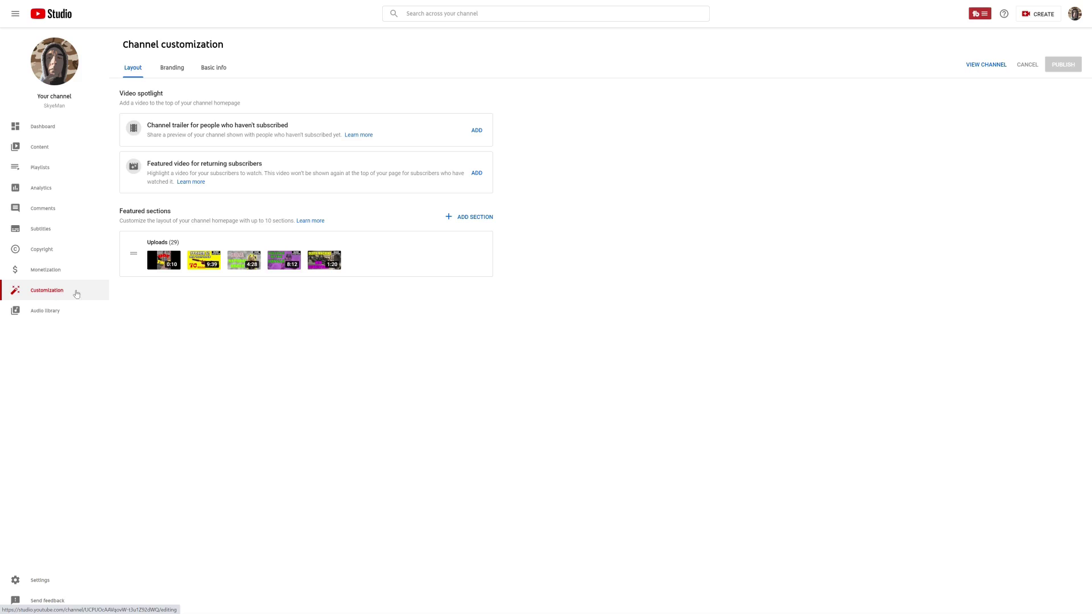
Step: Add a Short videos section from the Add Section dropdown
left_click(470, 220)
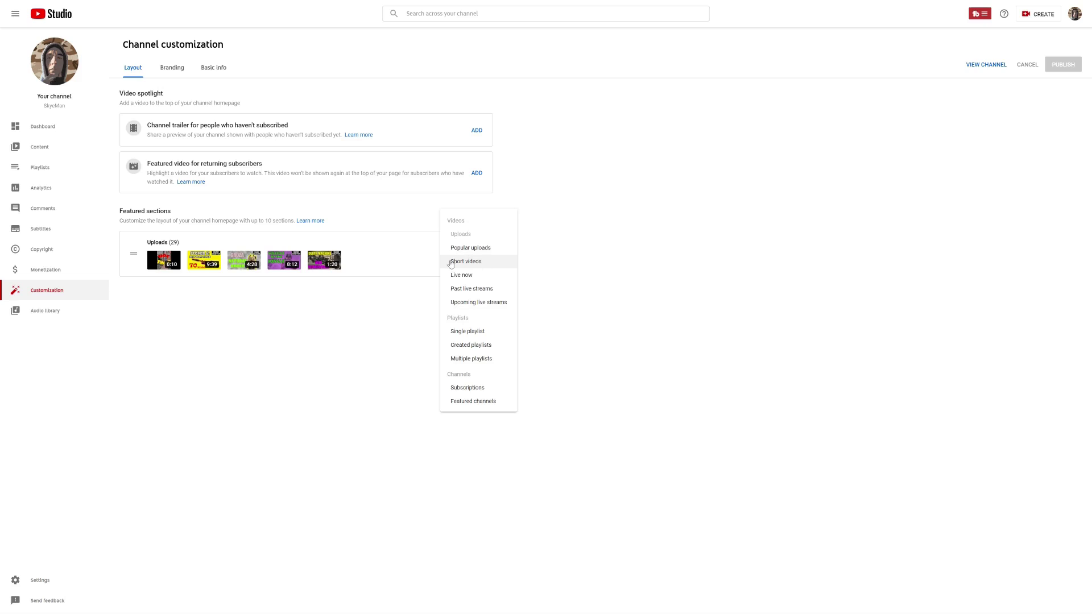
left_click(475, 265)
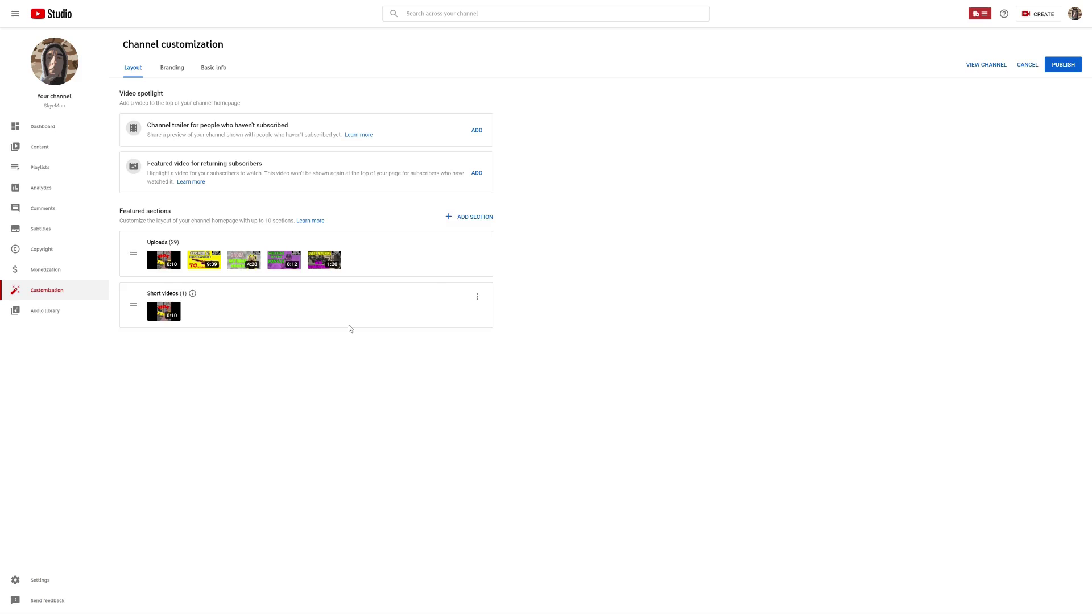